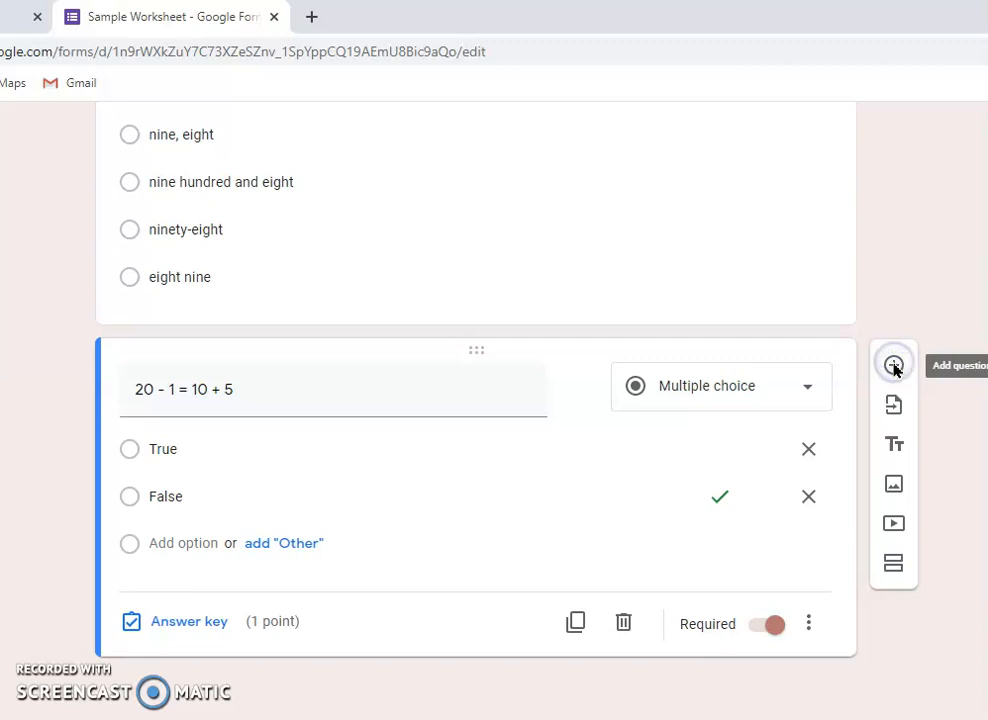
# Set the new question's type to Short answer and enter the question "What is the HCF of 32 and 96?".
pyautogui.scroll(-1, 734, 470)
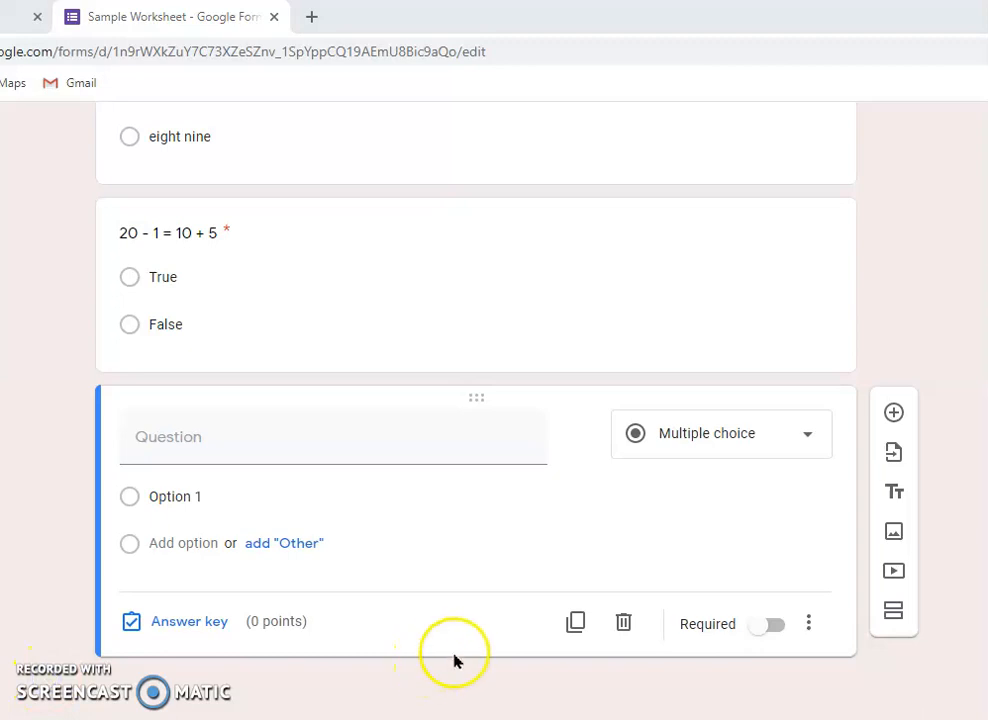
pyautogui.click(810, 435)
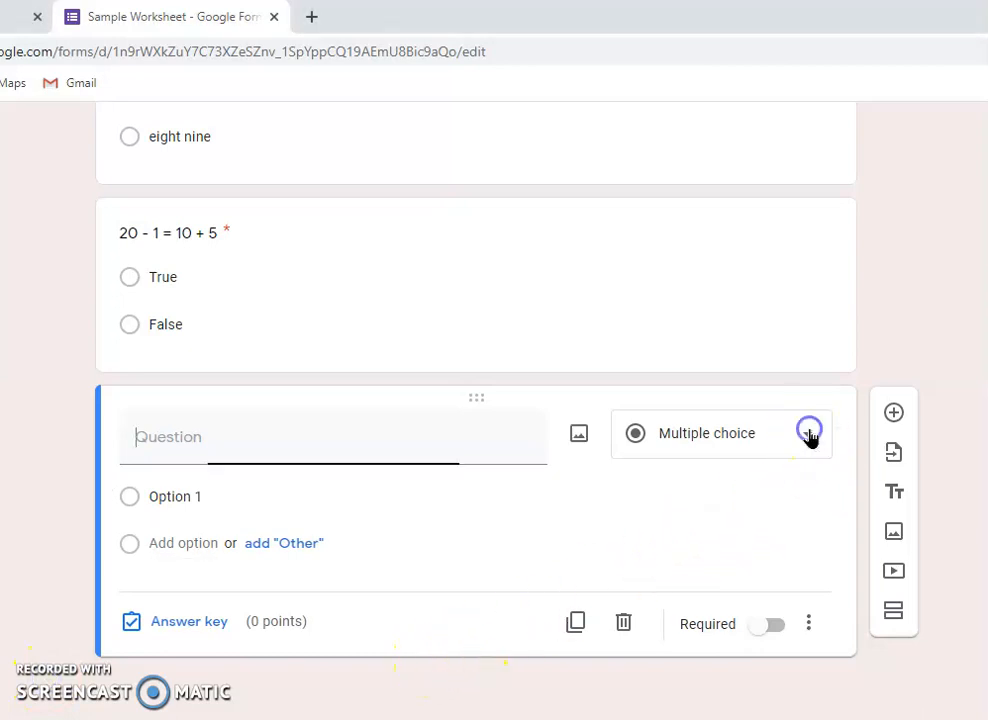
pyautogui.click(718, 156)
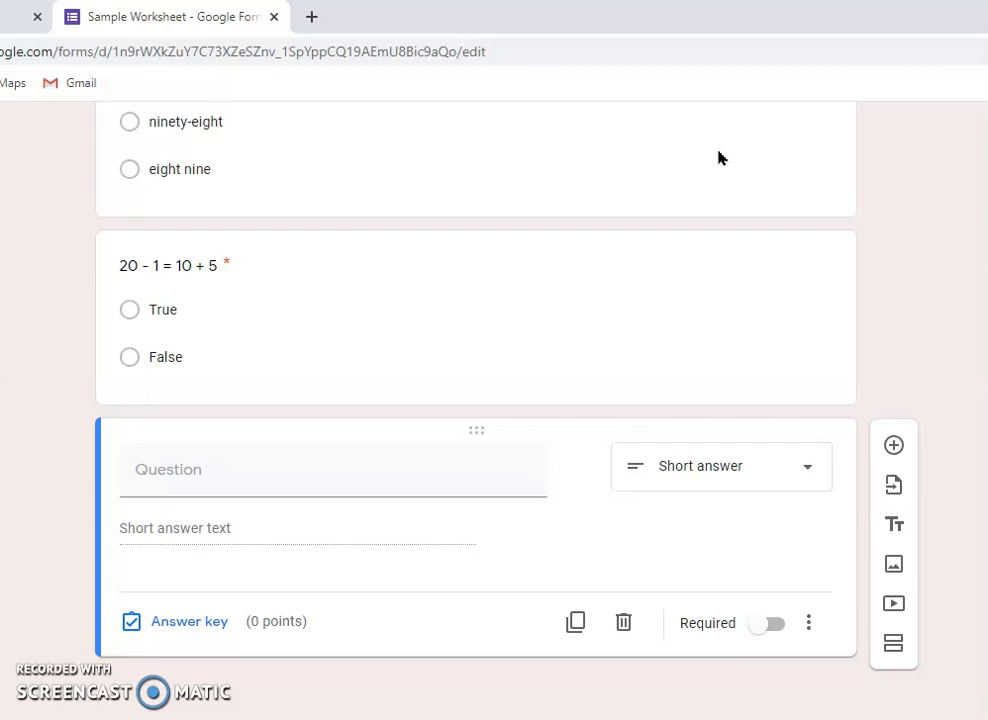
pyautogui.click(140, 476)
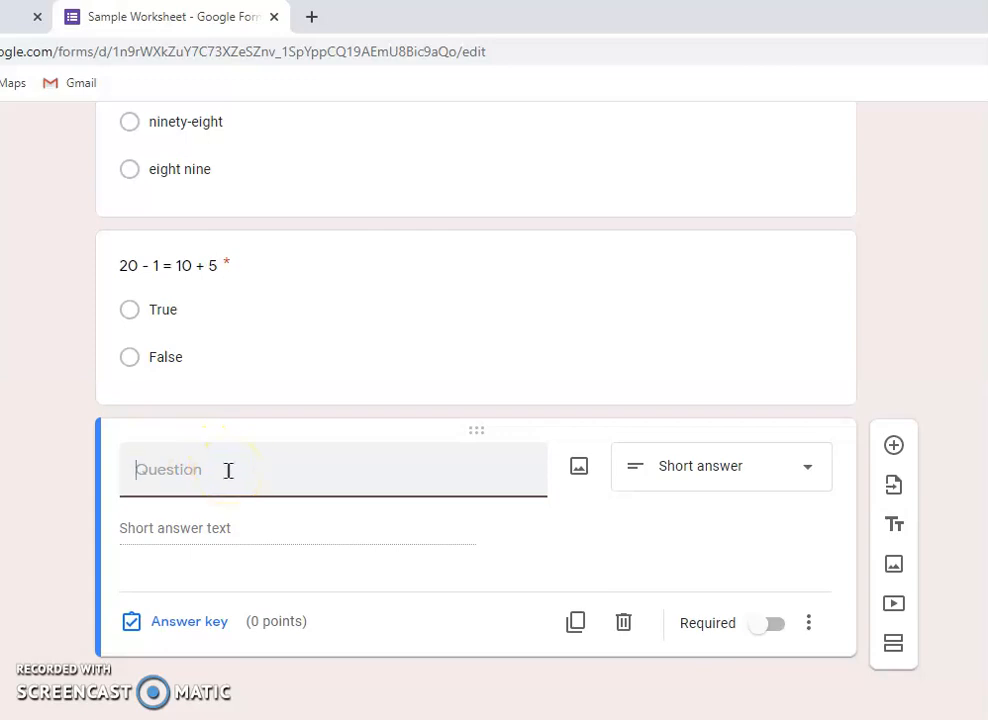
pyautogui.write('What is the ')
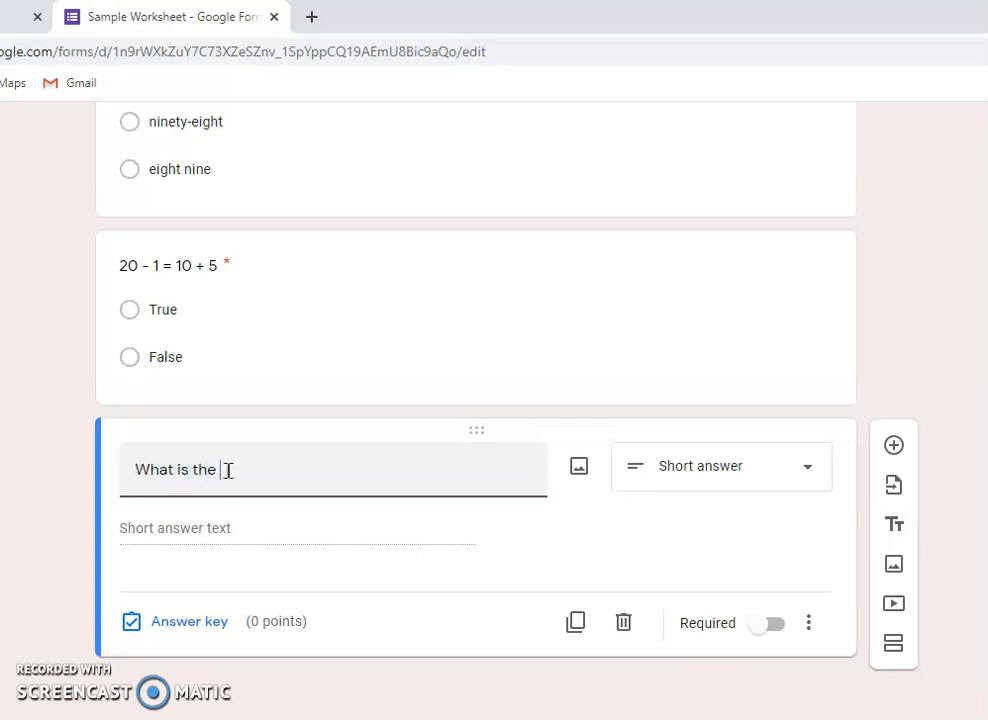
pyautogui.write('HCF of 32 and 96?')
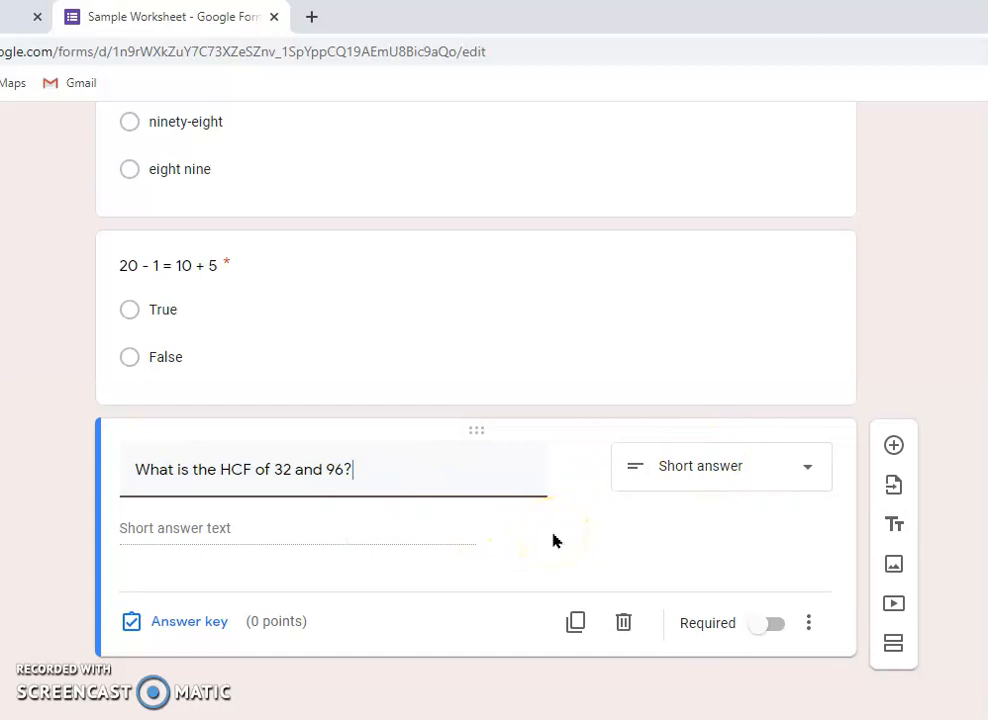
# In the HCF question's answer key, add 32 as the correct answer and mark all other answers incorrect.
pyautogui.click(185, 622)
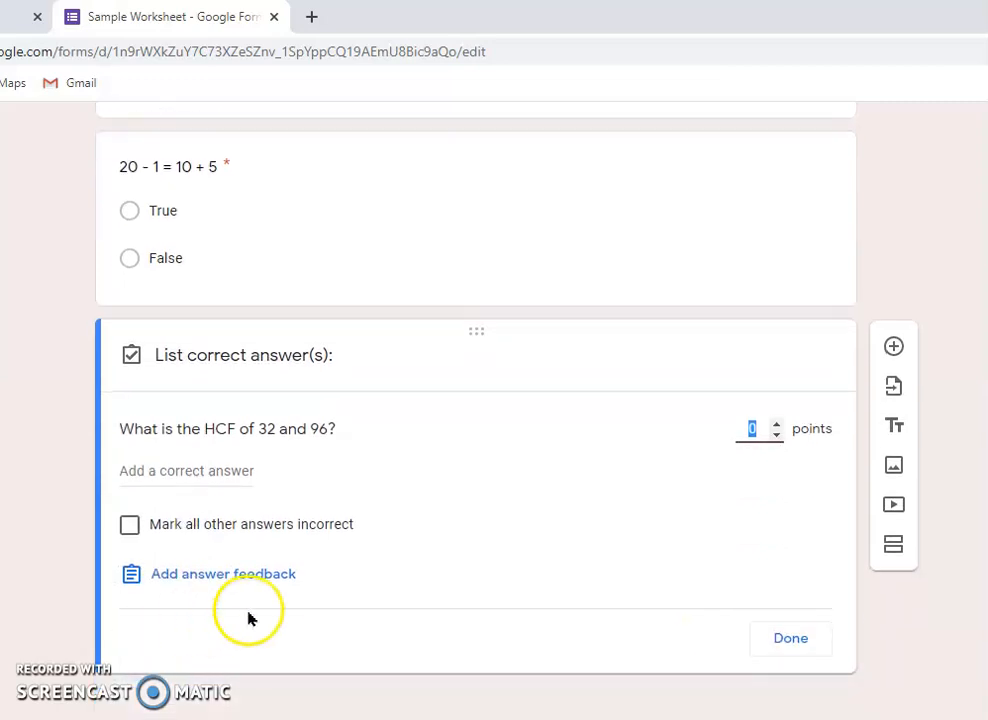
pyautogui.click(150, 474)
pyautogui.write('32')
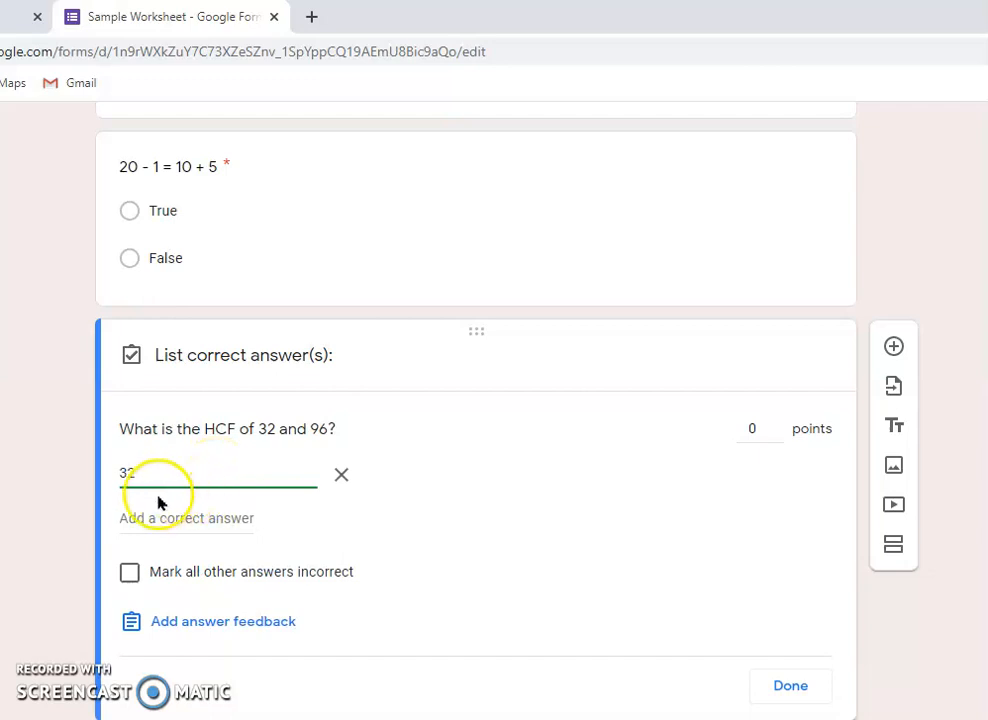
pyautogui.click(130, 573)
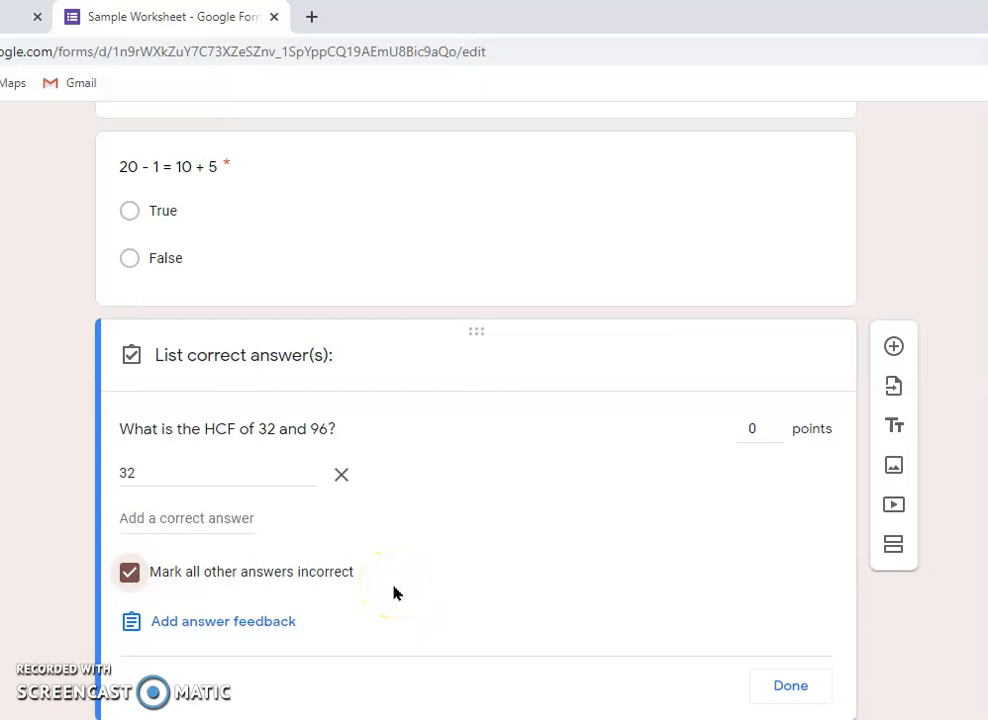
# Assign 2 points to the HCF question and make it required.
pyautogui.click(777, 425)
pyautogui.click(777, 425)
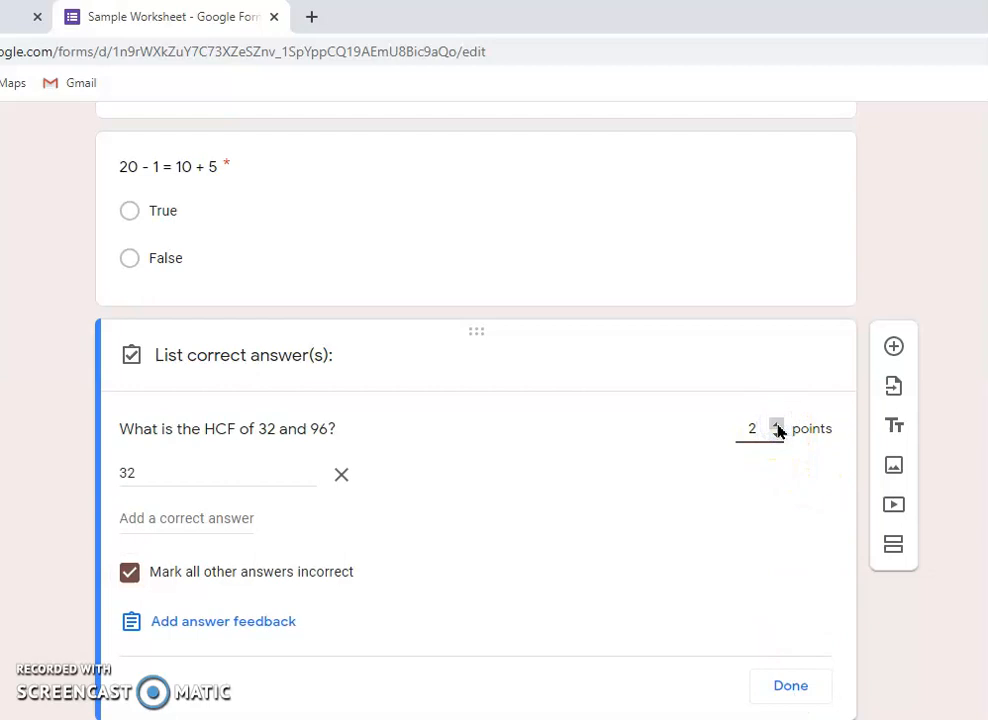
pyautogui.click(795, 690)
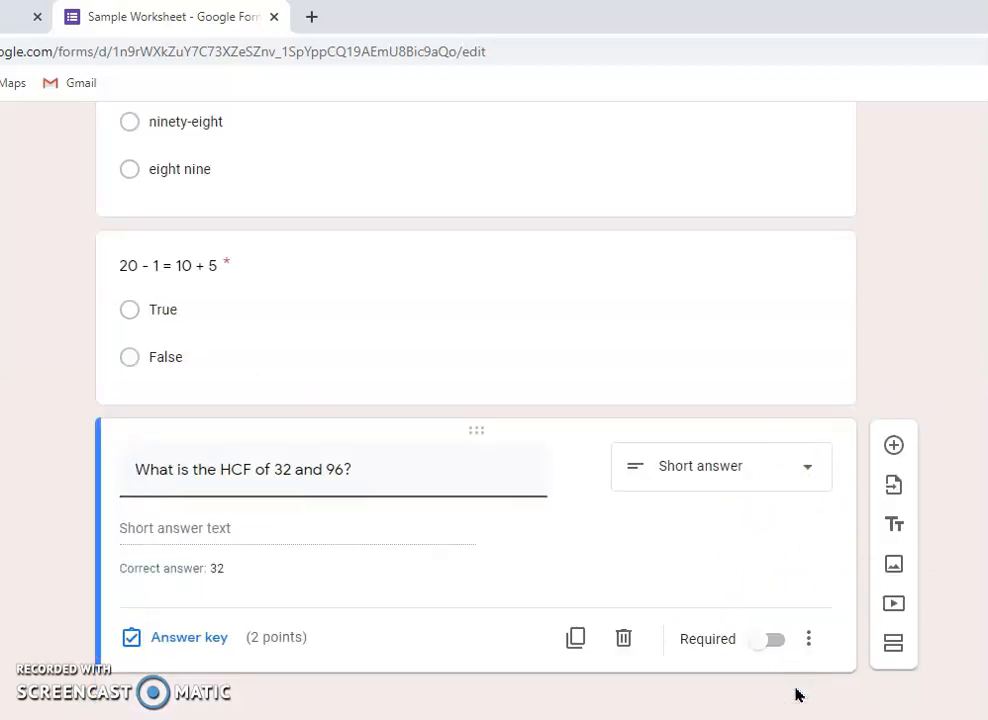
pyautogui.click(776, 642)
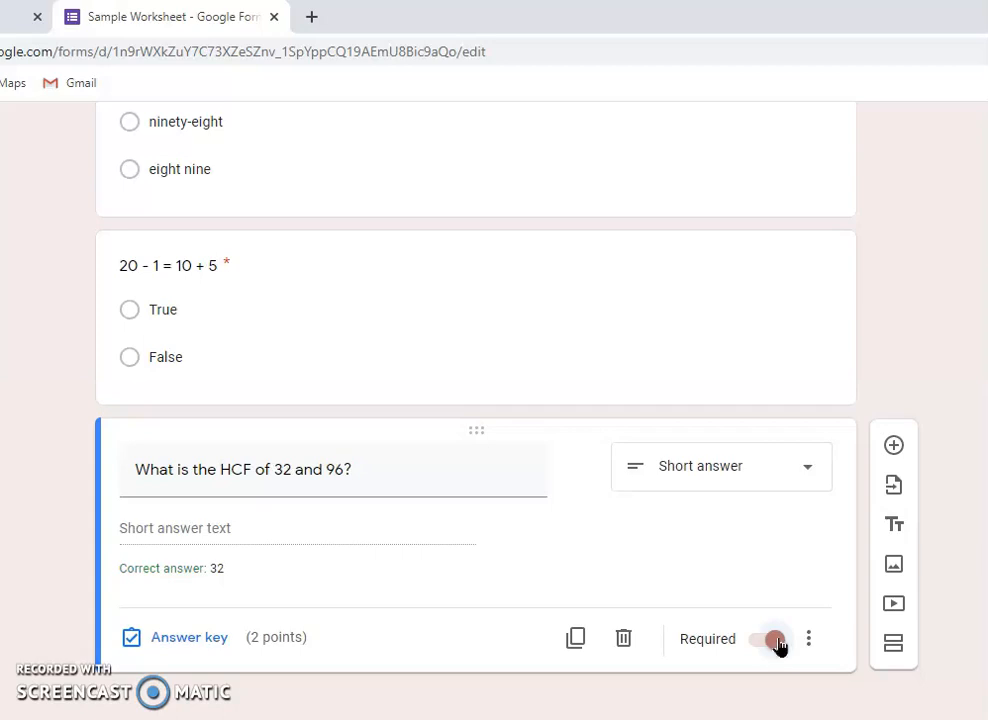
# Add a question below the HCF question and enter "Express 50% as a ratio in its simpliest" as its text.
pyautogui.click(895, 448)
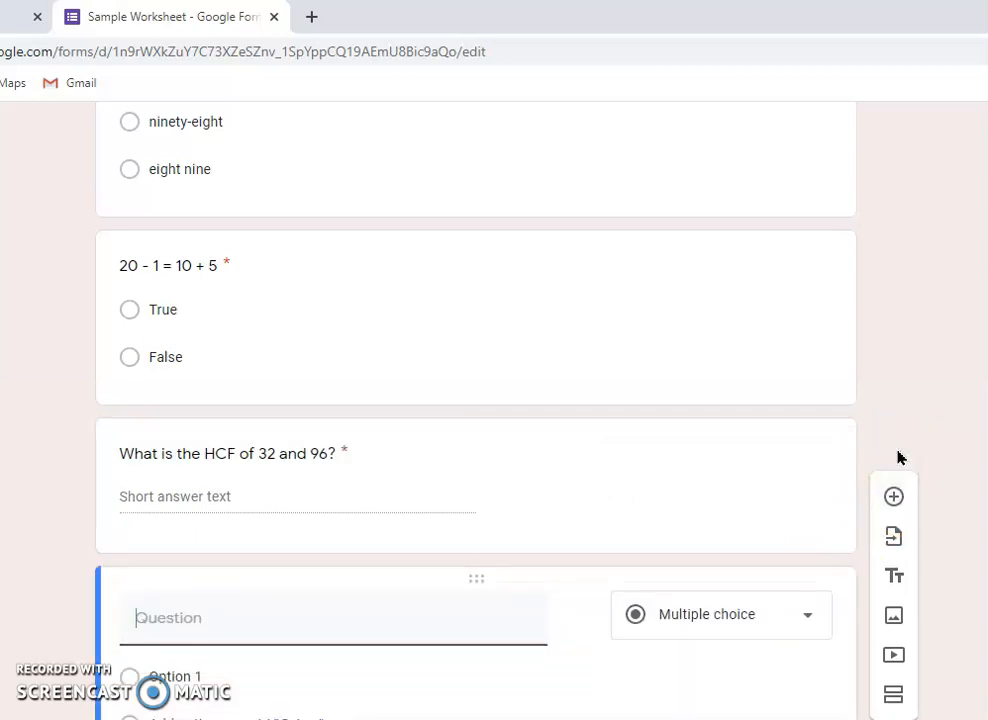
pyautogui.click(146, 617)
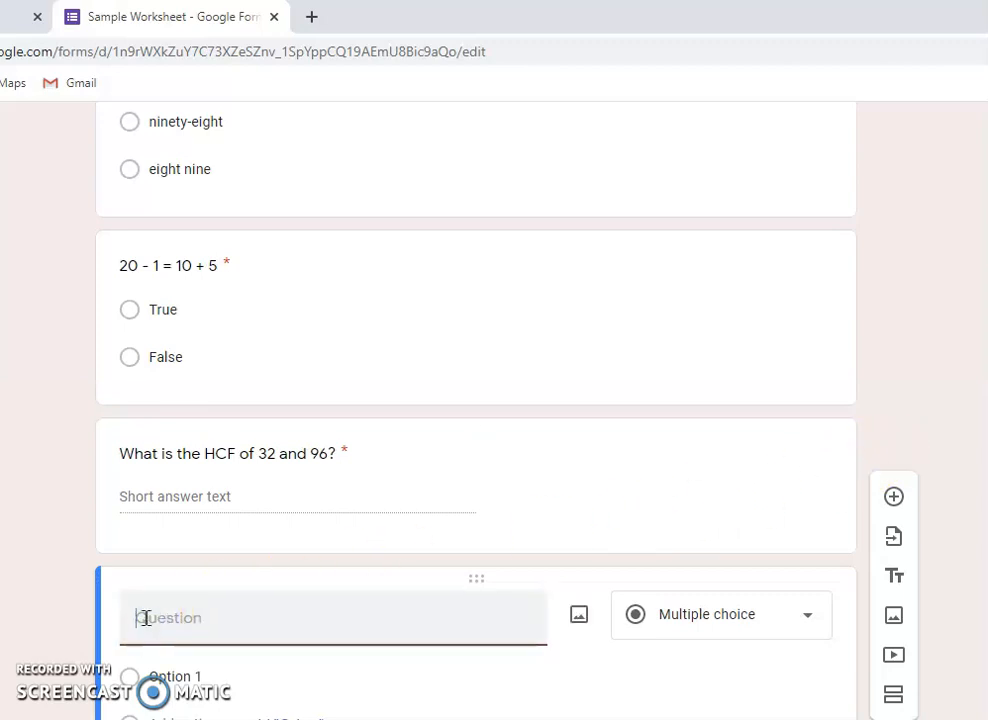
pyautogui.write('E')
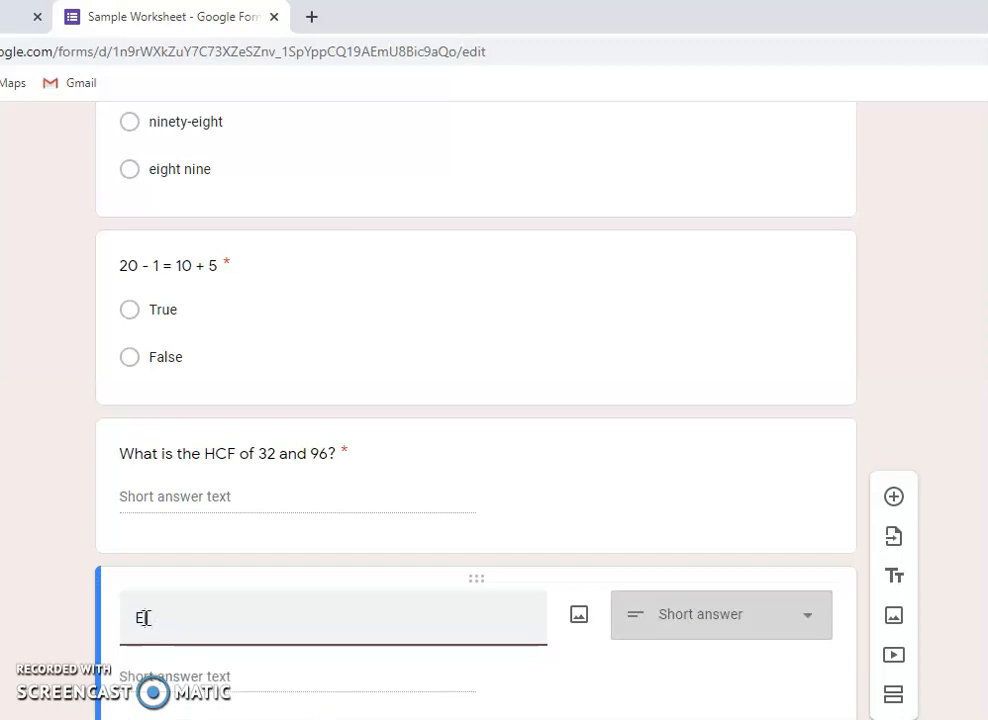
pyautogui.write('xpress')
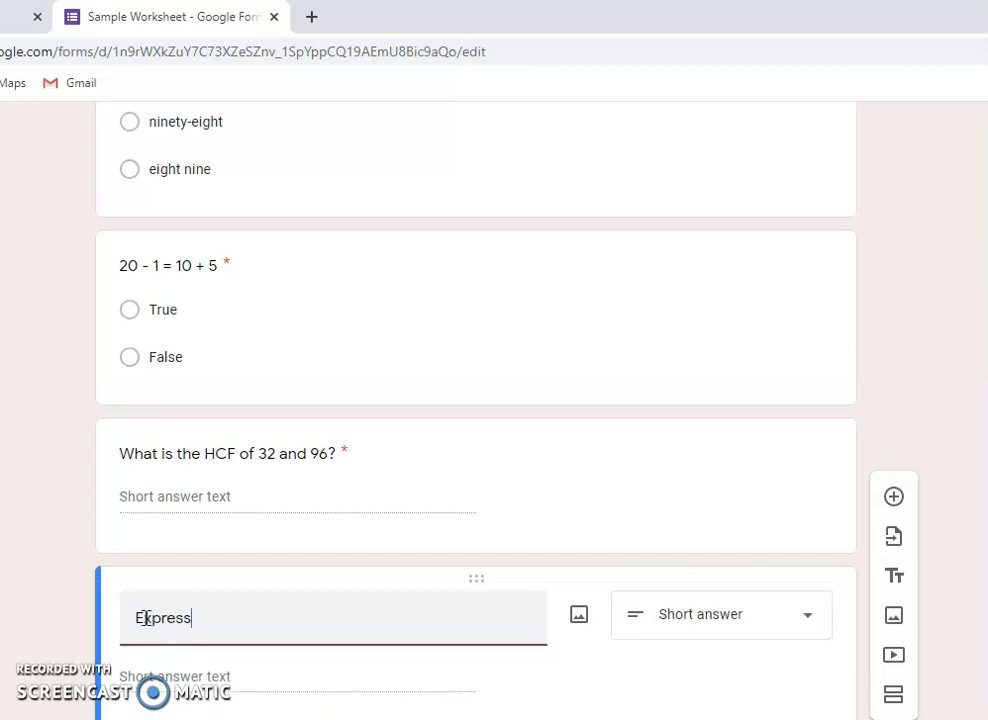
pyautogui.write(' 50% as a ratio')
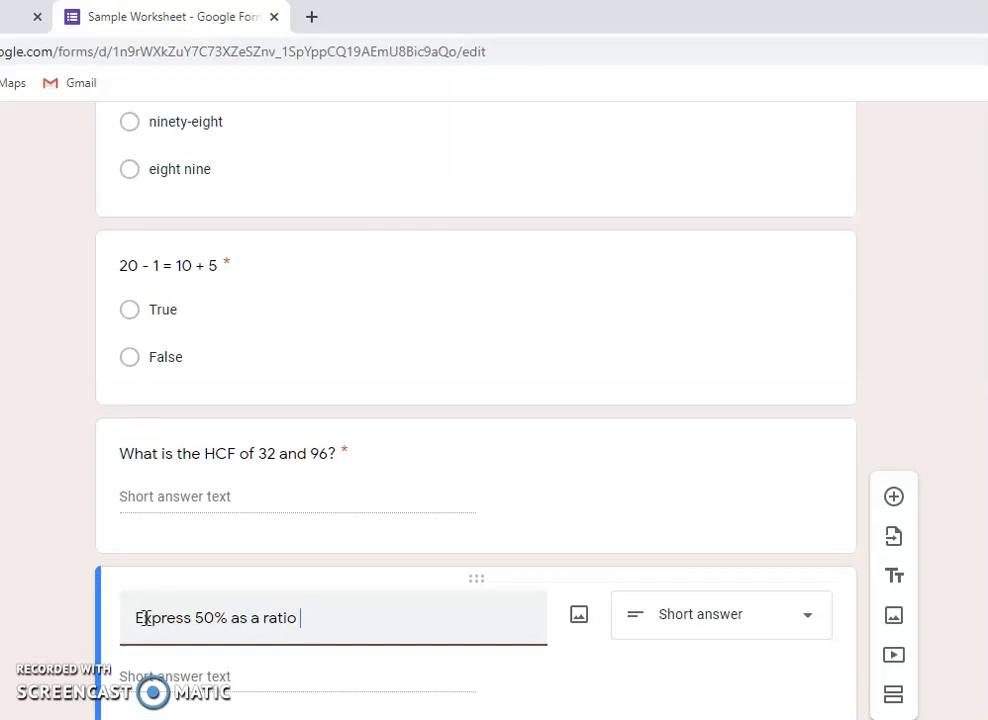
pyautogui.write('nn its simpl')
pyautogui.write('iest orm')
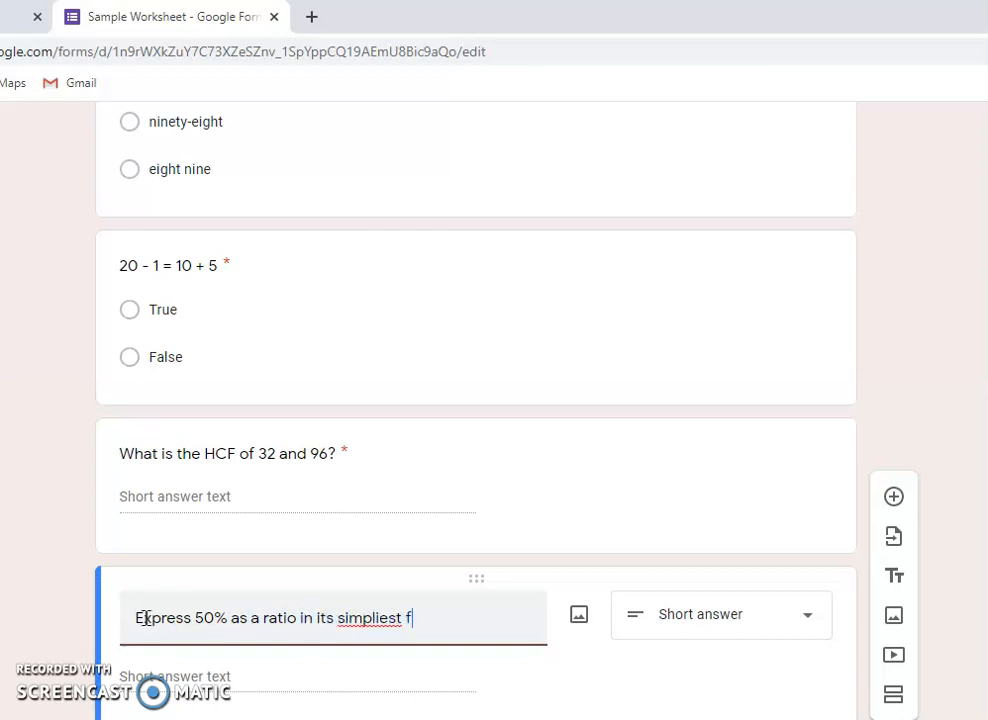
pyautogui.press('BackSpace')
pyautogui.press('BackSpace')
pyautogui.press('BackSpace')
pyautogui.press('BackSpace')
pyautogui.press('BackSpace')
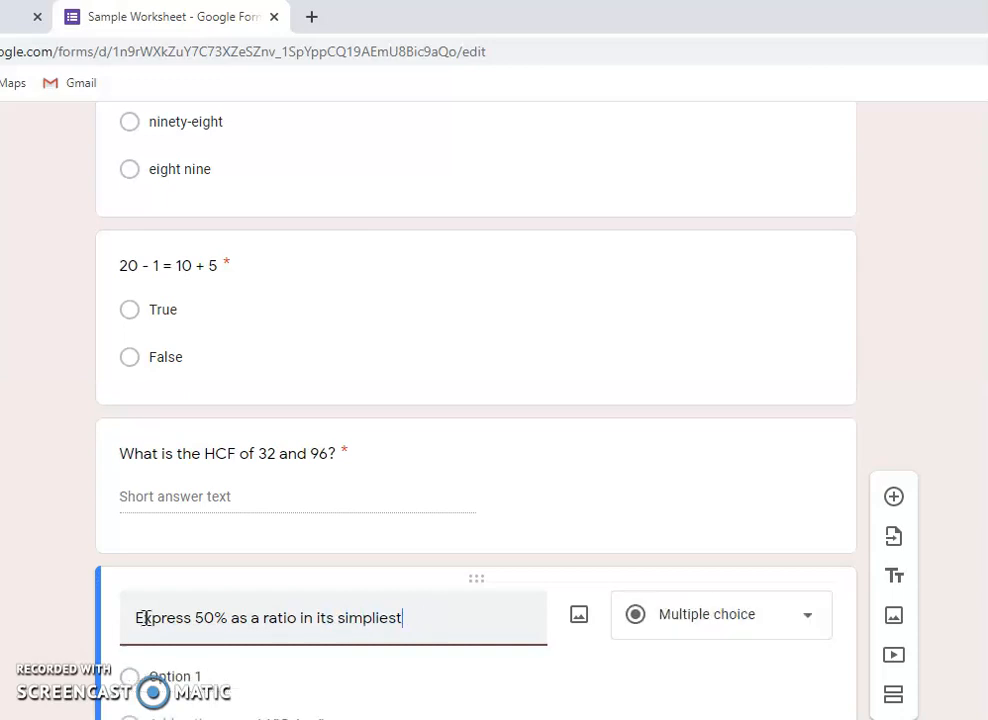
pyautogui.write('t')
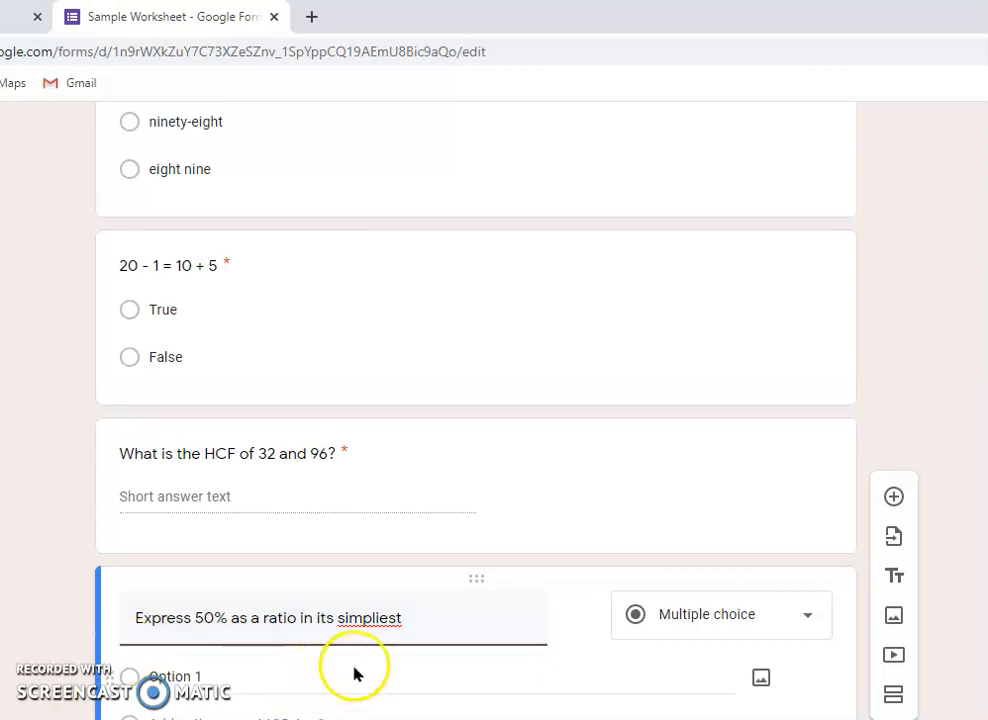
# Correct "simpliest" to "simplest" in the ratio question and finish the sentence with "form.".
pyautogui.click(382, 621)
pyautogui.press('BackSpace')
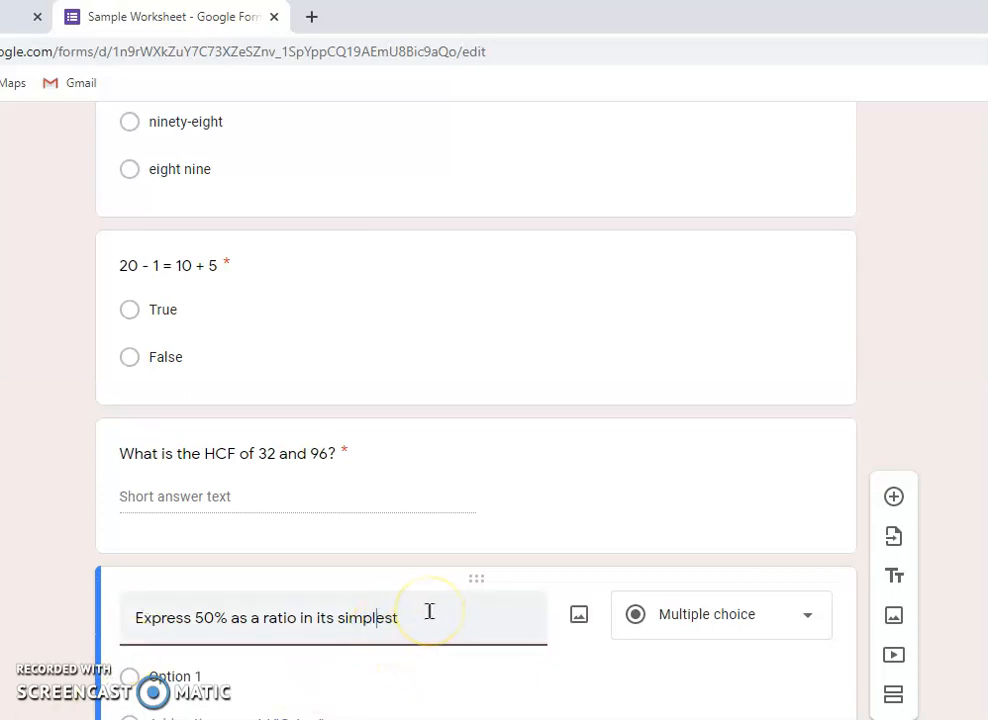
pyautogui.click(414, 615)
pyautogui.write('form.')
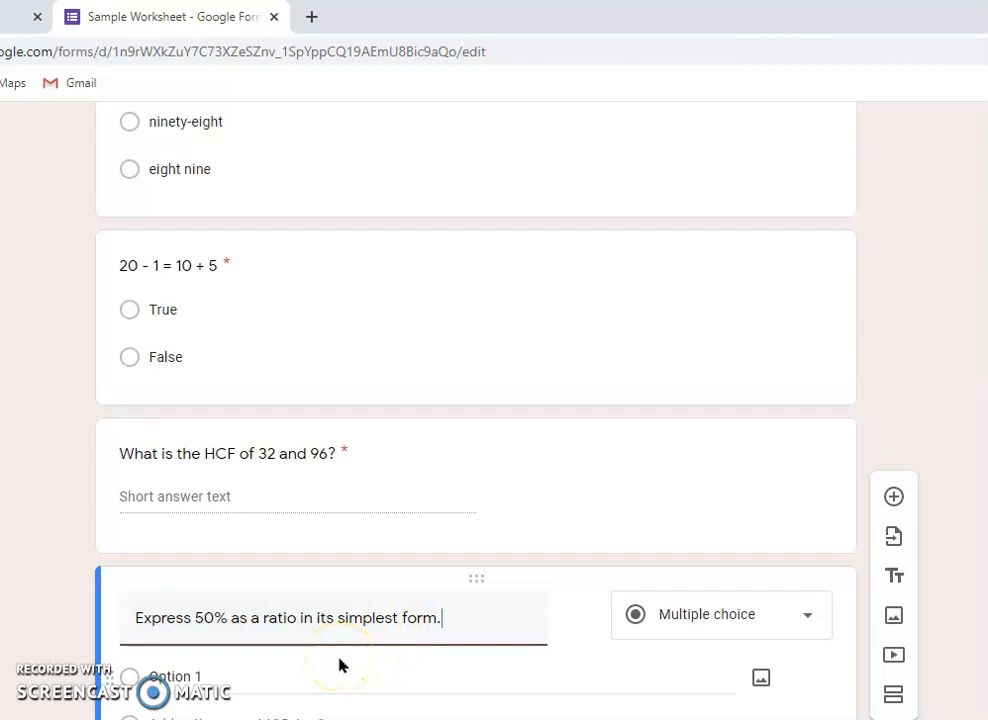
# Change the ratio question's type from Multiple choice to Short answer.
pyautogui.scroll(-1, 324, 667)
pyautogui.click(135, 580)
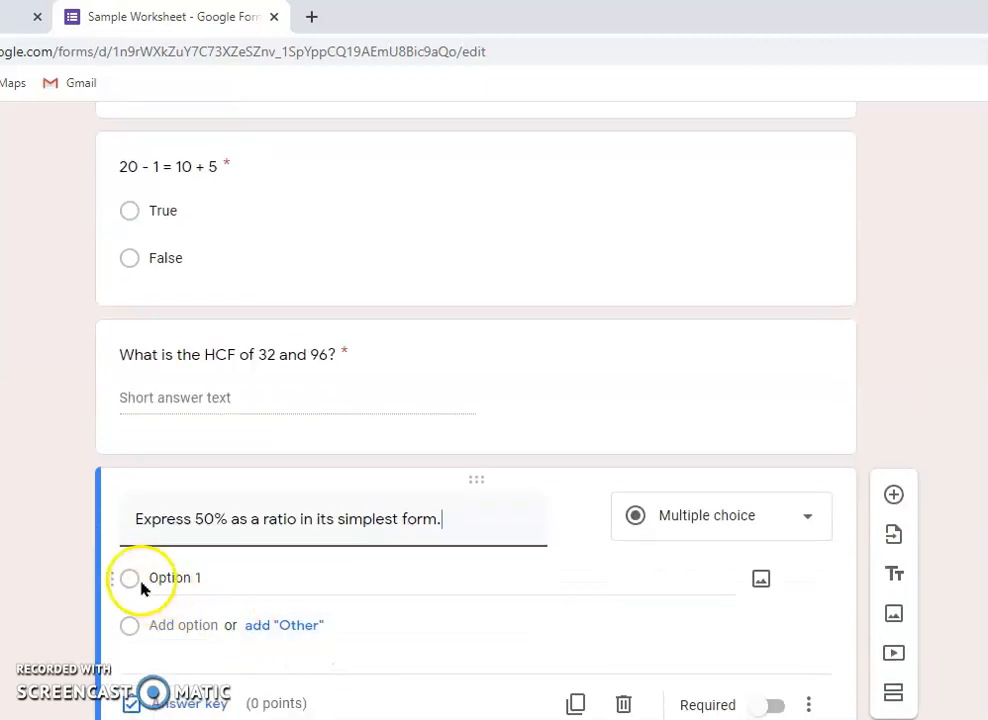
pyautogui.click(811, 521)
pyautogui.click(711, 155)
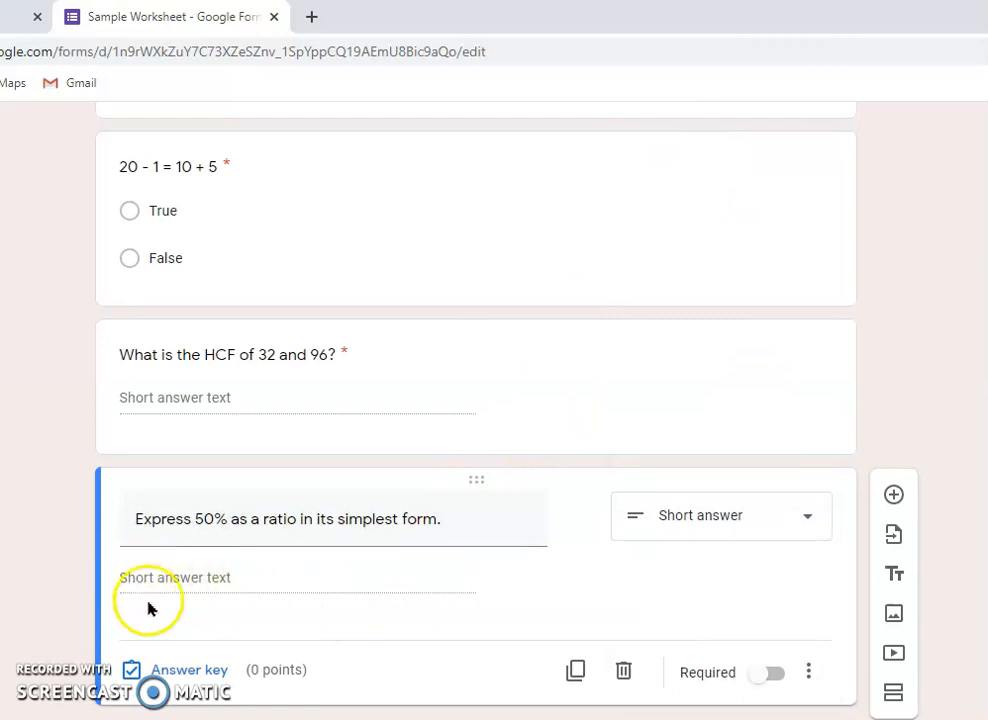
# In the ratio question's answer key, list the ratio 1 to 2 as two correct answers, spaced as "1 : 2" and unspaced as "1:2".
pyautogui.click(175, 670)
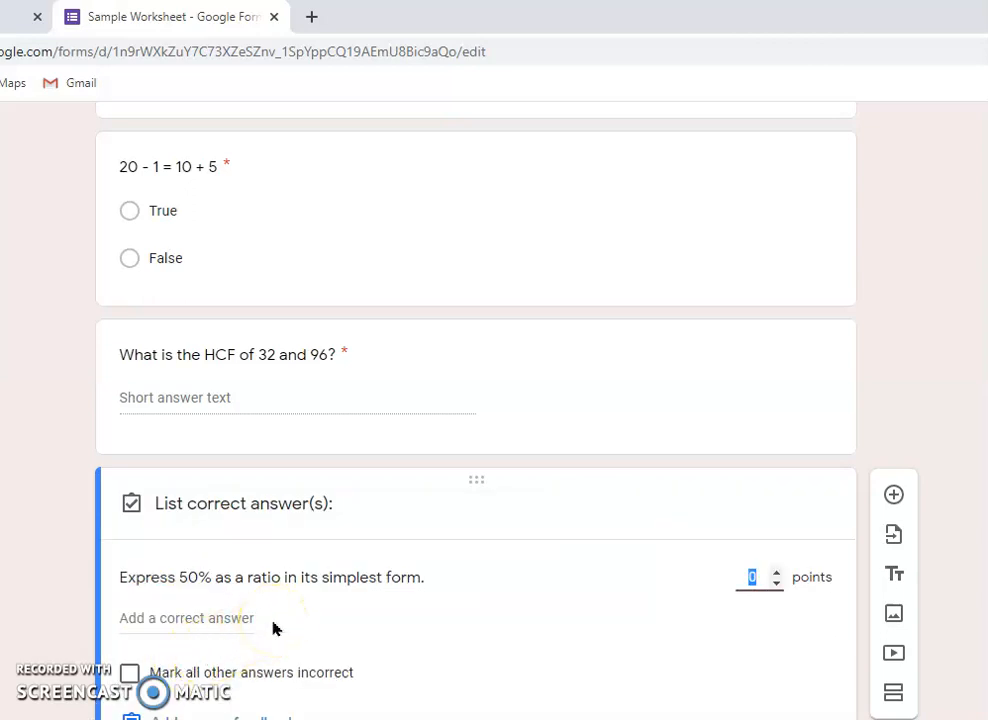
pyautogui.scroll(-1, 272, 627)
pyautogui.click(115, 518)
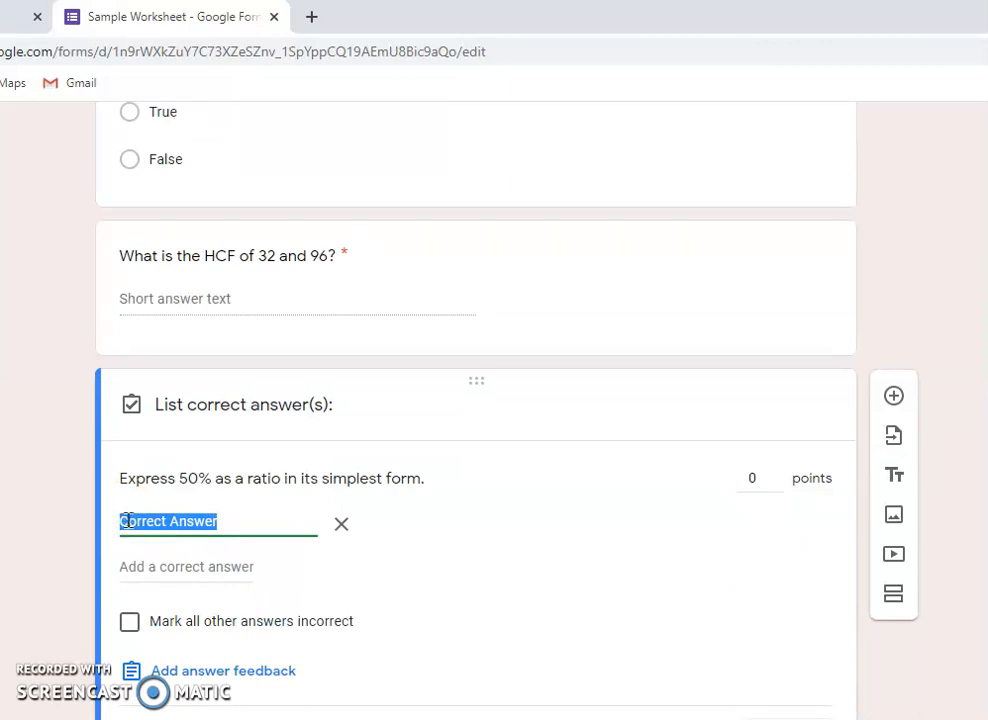
pyautogui.write('1')
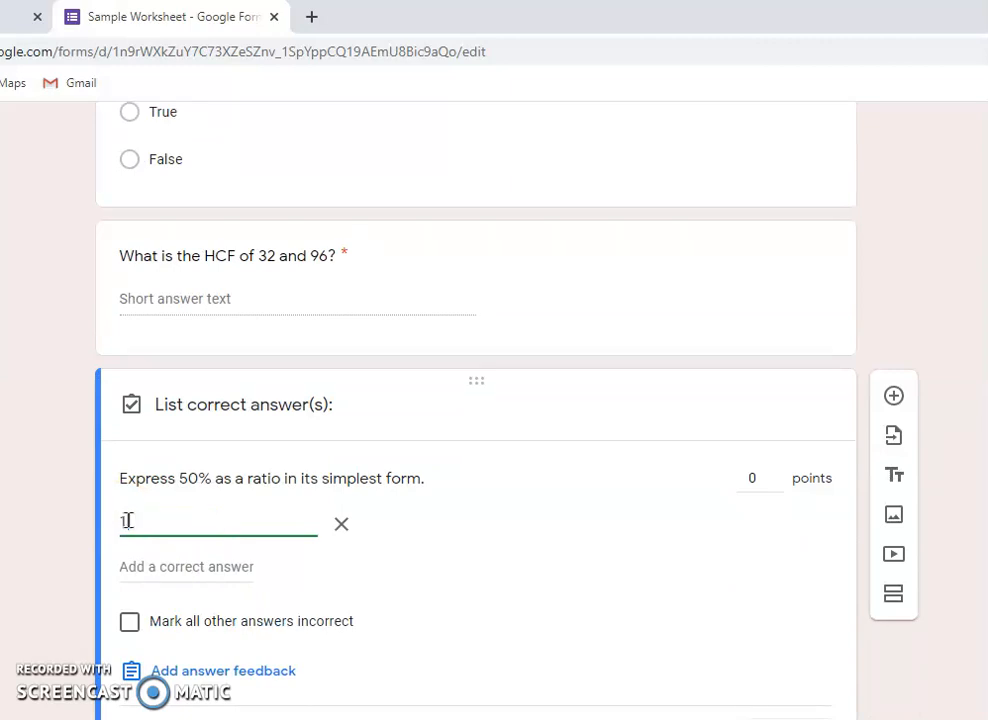
pyautogui.write(': 2')
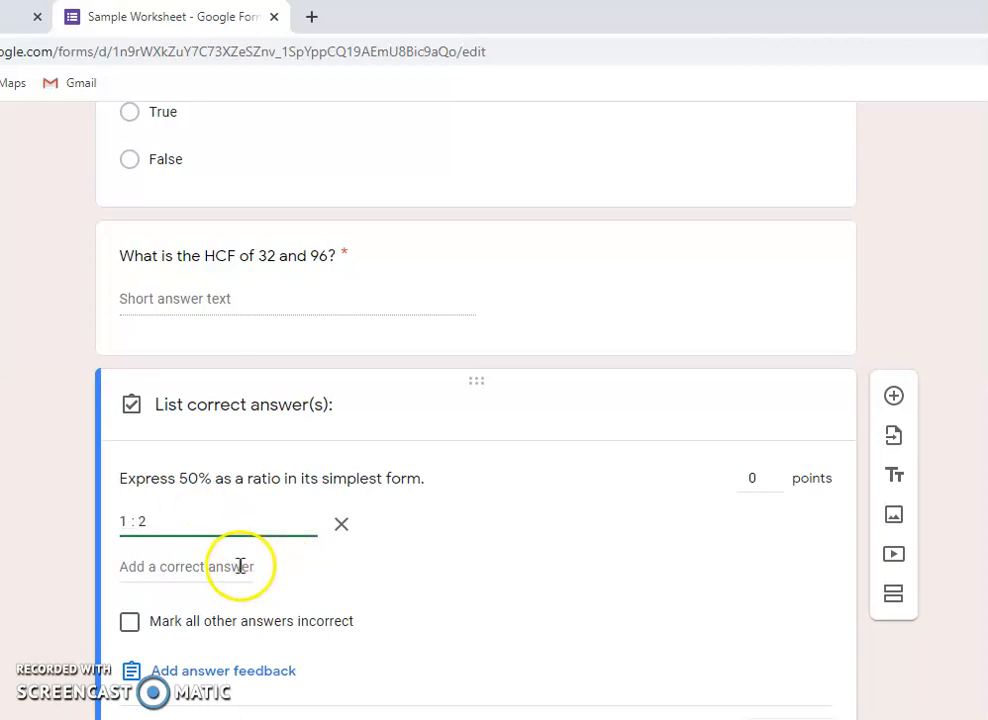
pyautogui.click(139, 523)
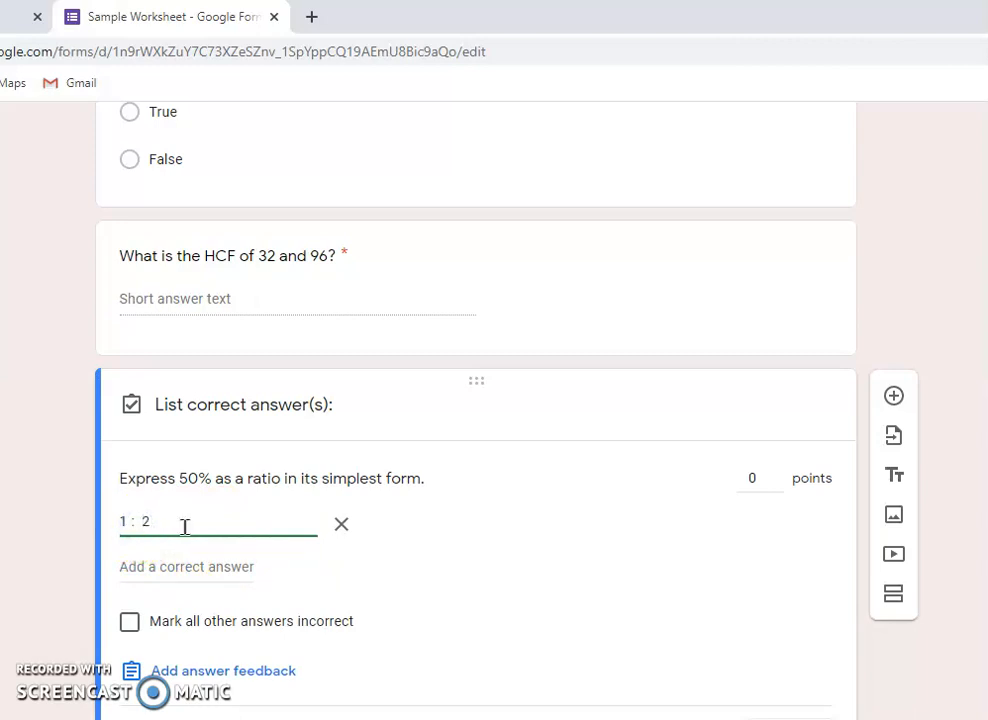
pyautogui.click(139, 563)
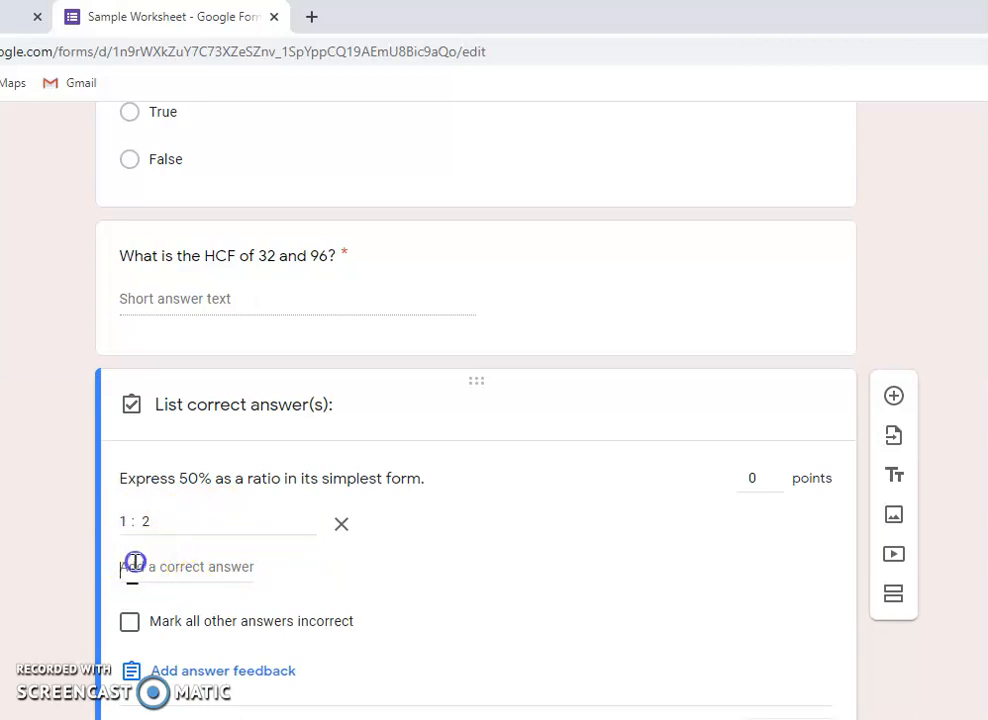
pyautogui.write('1')
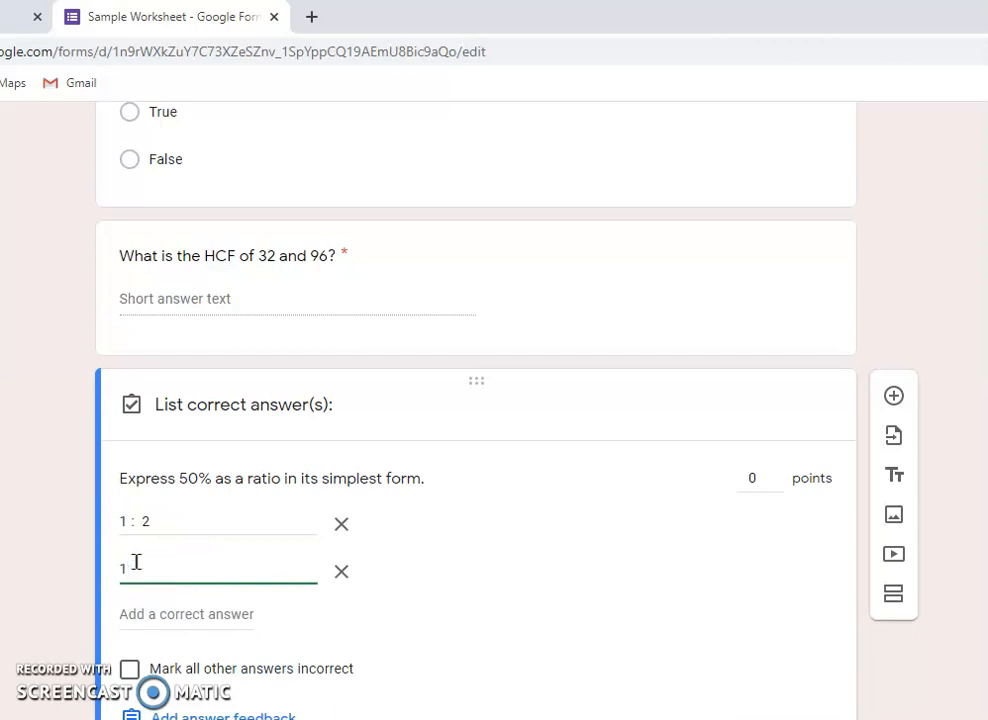
pyautogui.write(':2')
# Mark all other answers to the ratio question incorrect and assign it 2 points.
pyautogui.scroll(-1, 149, 575)
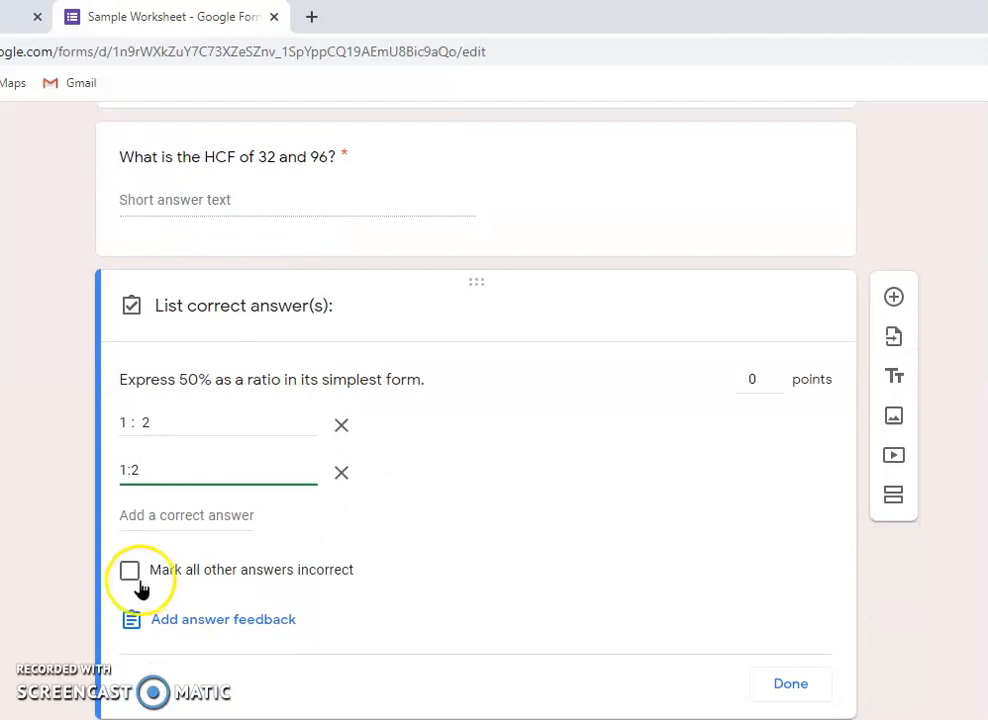
pyautogui.click(133, 572)
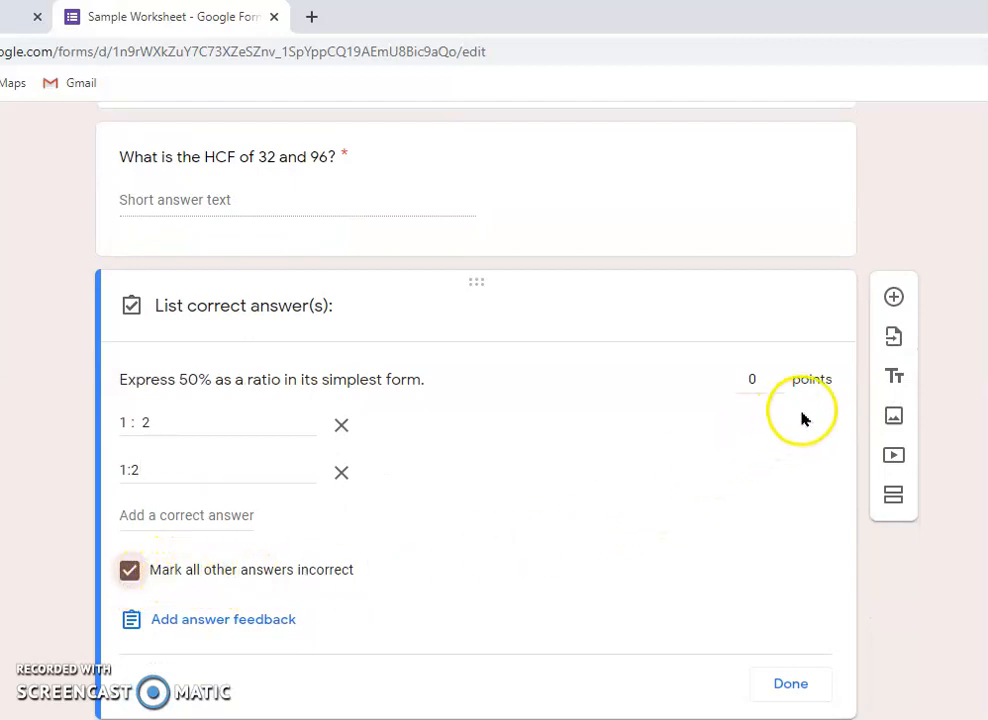
pyautogui.click(776, 378)
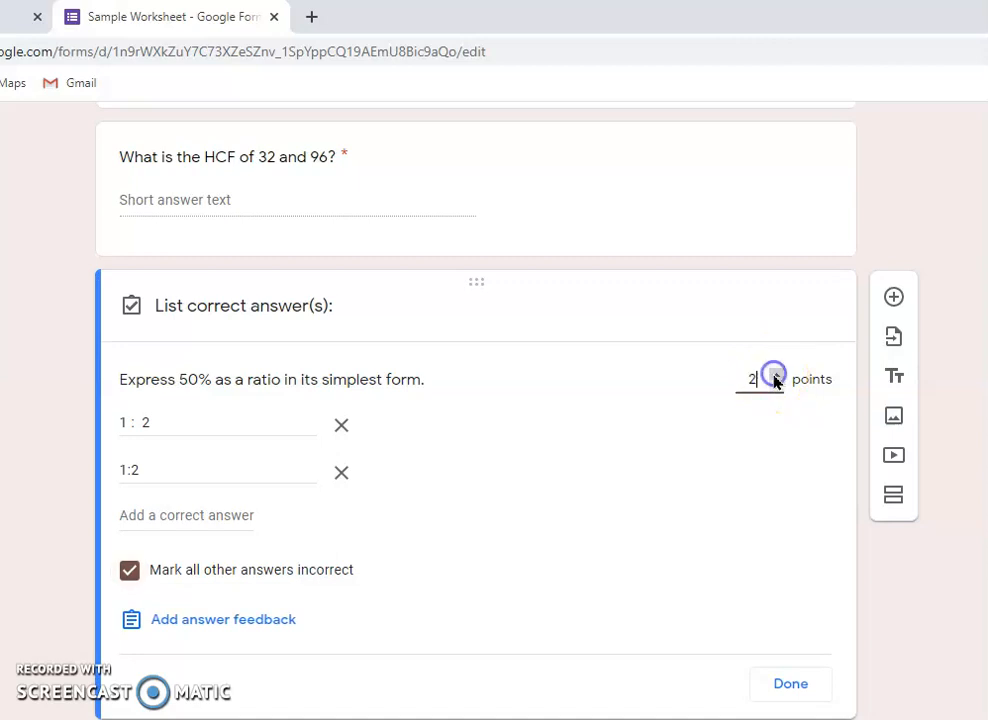
pyautogui.click(778, 684)
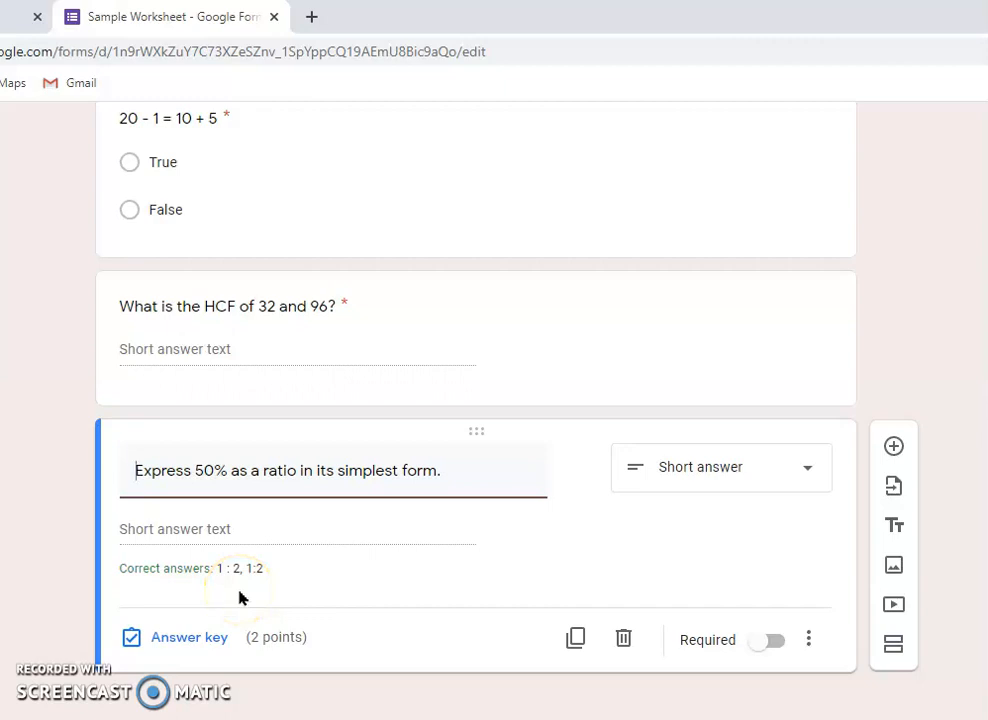
# Make the question about expressing 50% as a ratio required.
pyautogui.click(779, 642)
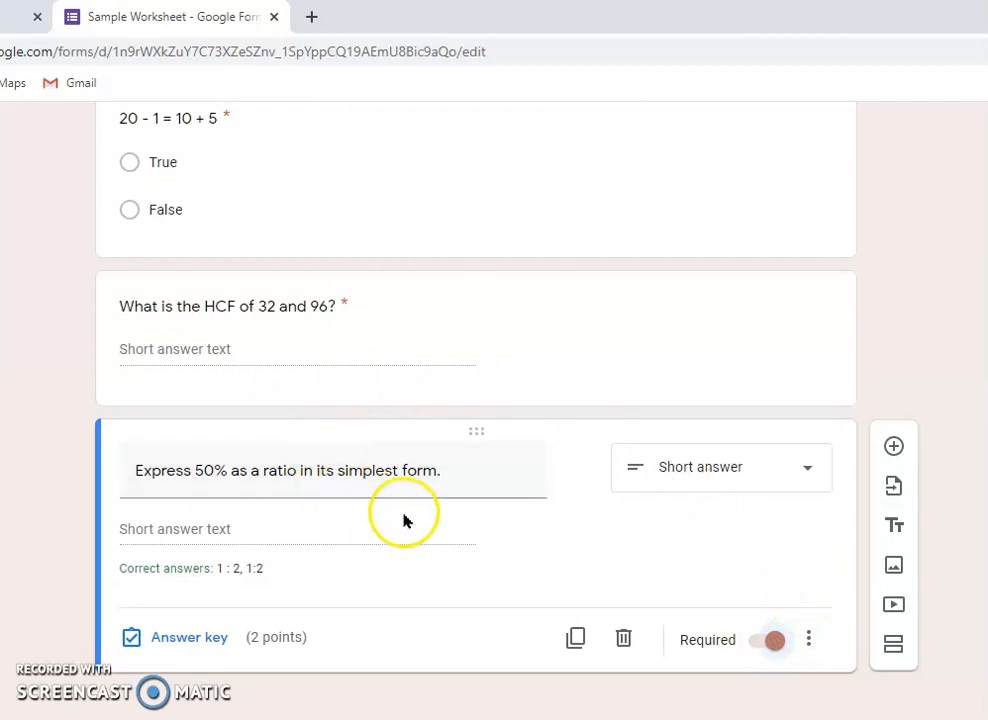
pyautogui.scroll(1, 406, 520)
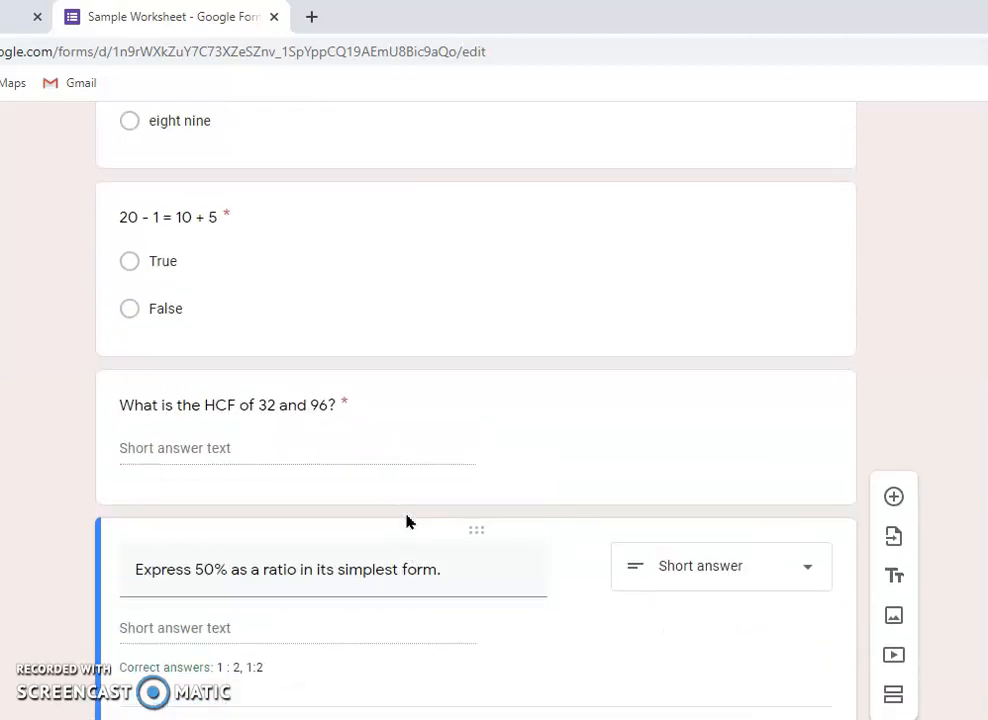
pyautogui.scroll(-1, 401, 523)
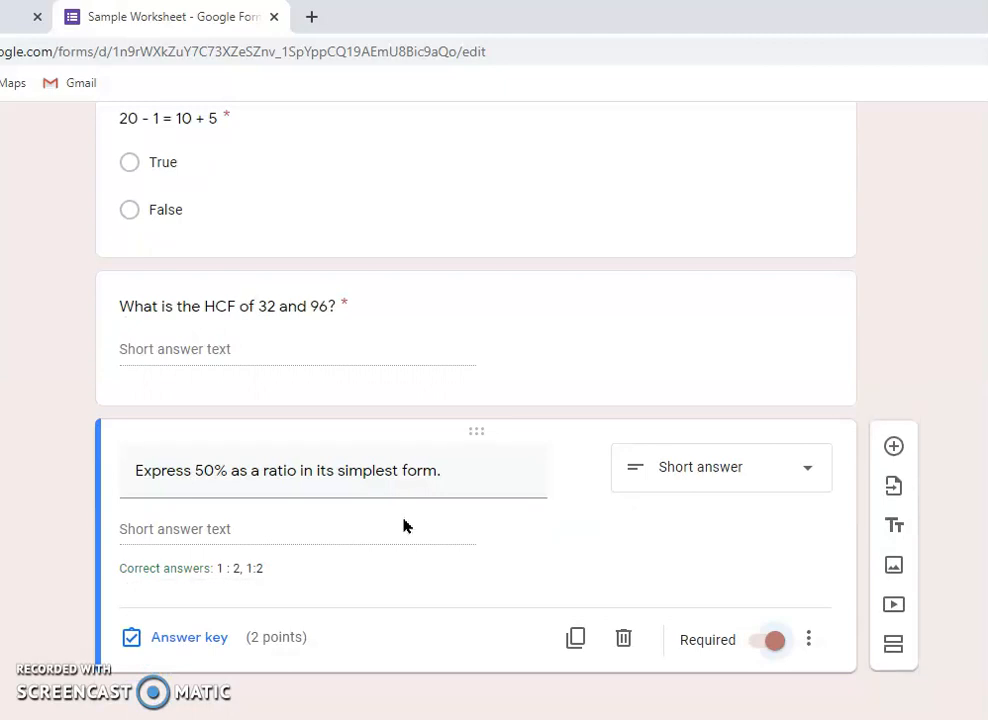